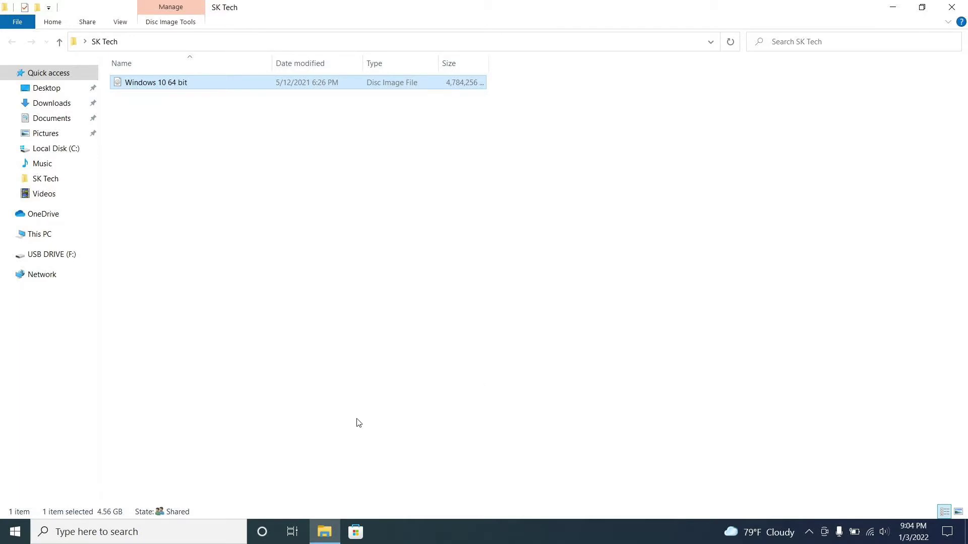
Switch to Chrome, search Google for "rufus download" and open the official rufus.ie website.
key("super+d")
double_click(17, 217)
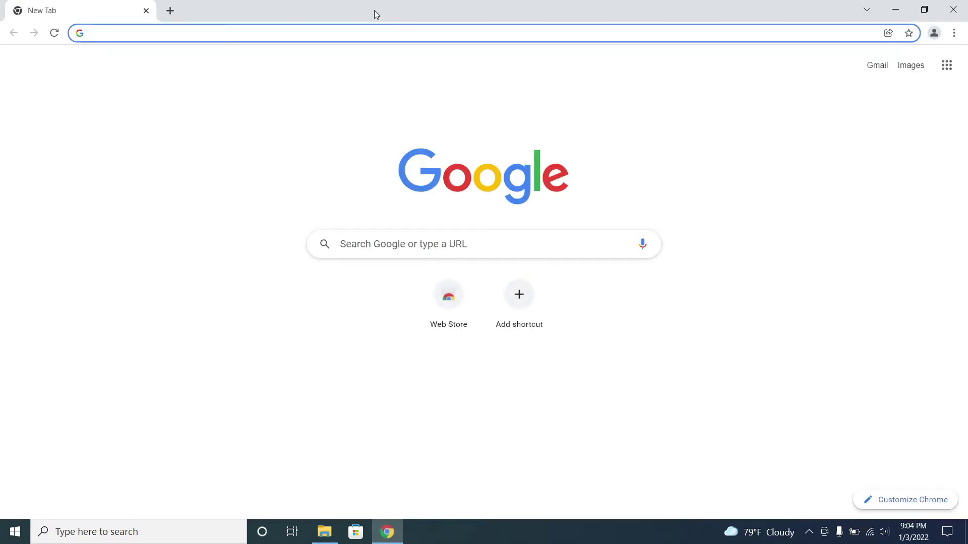
type("rufus download")
key("Return")
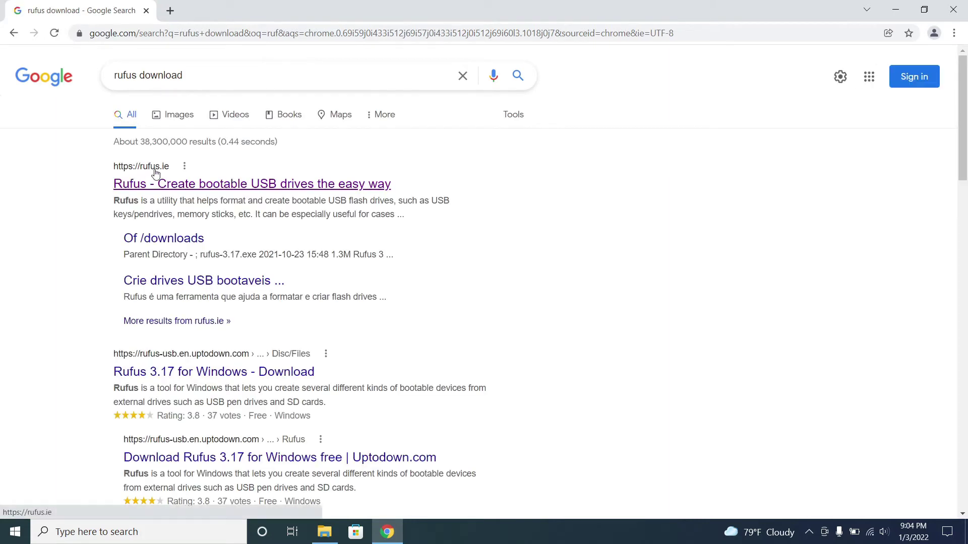
left_click(197, 185)
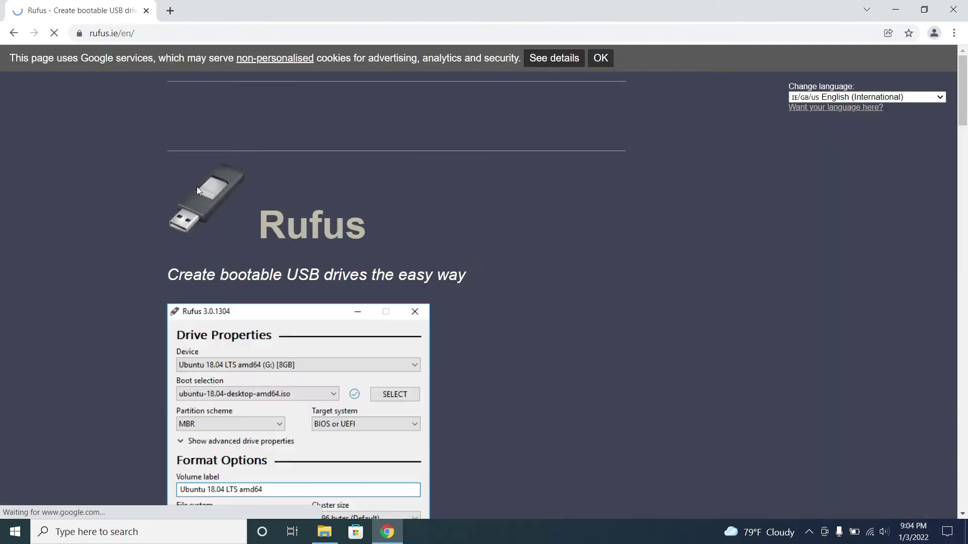
Download Rufus 3.17 from the site's Download section and dismiss the advertisement.
scroll(548, 335, "down", 4)
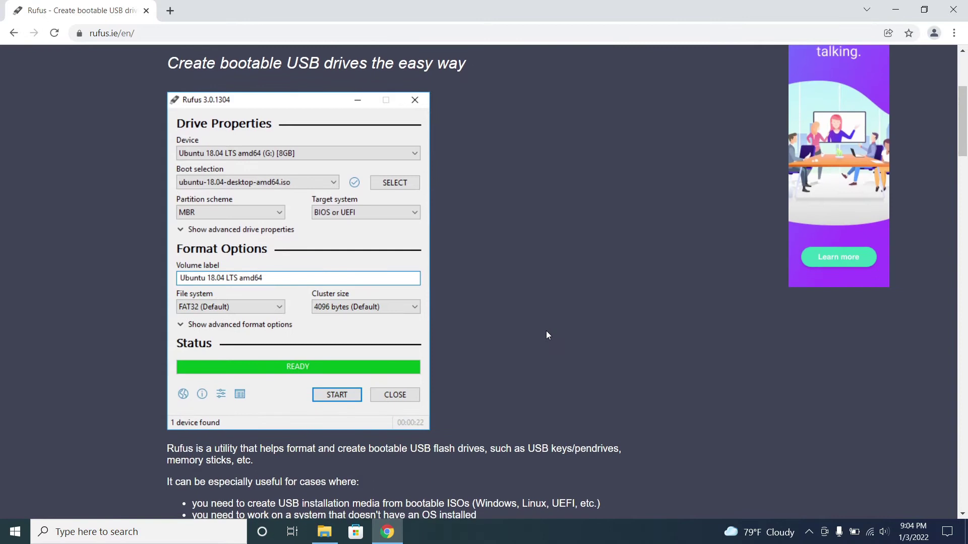
scroll(548, 335, "down", 8)
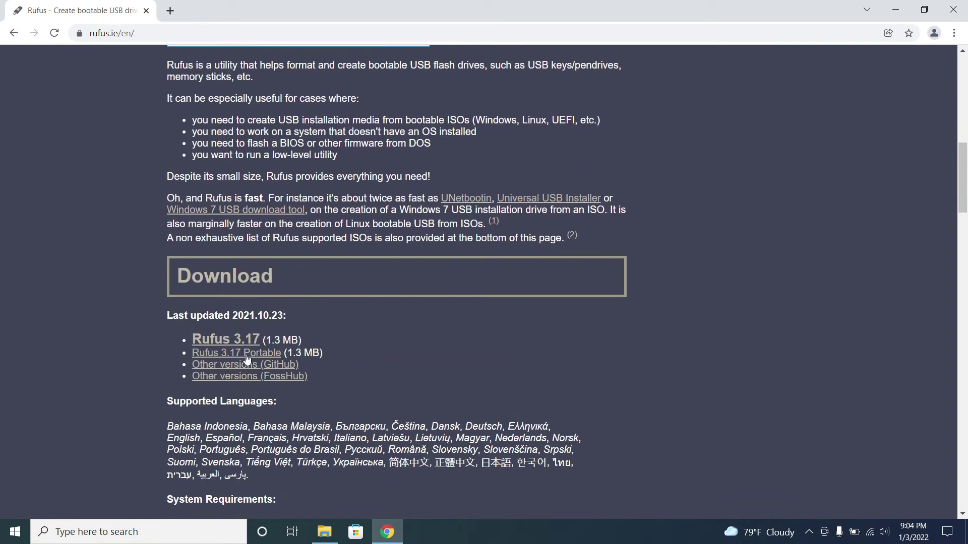
left_click(211, 346)
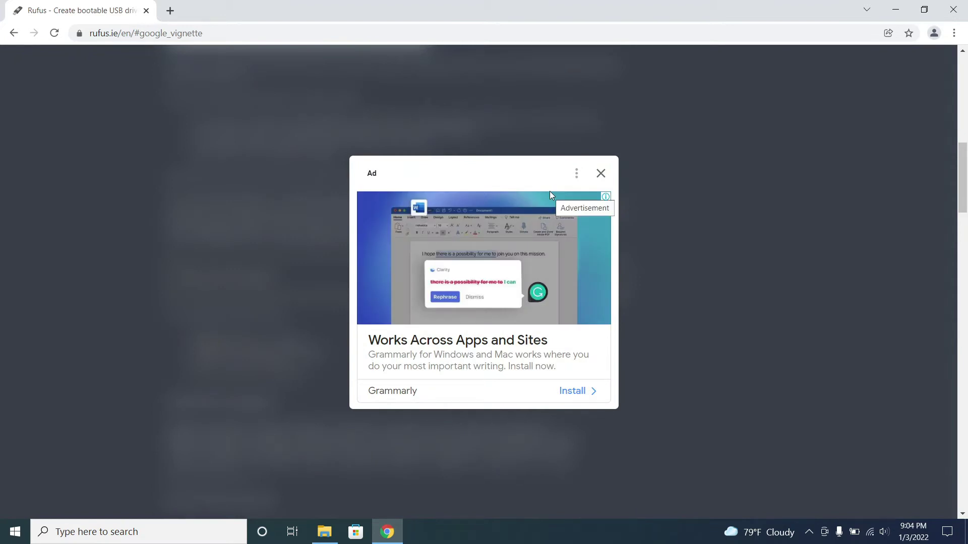
left_click(603, 172)
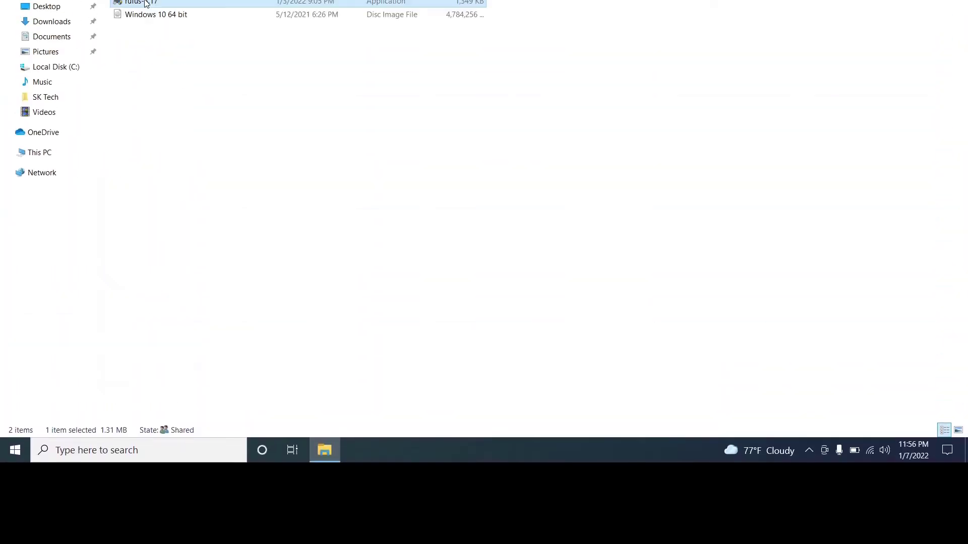
Launch rufus-3.17 from the SK Tech folder and reposition its window over the folder.
right_click(145, 82)
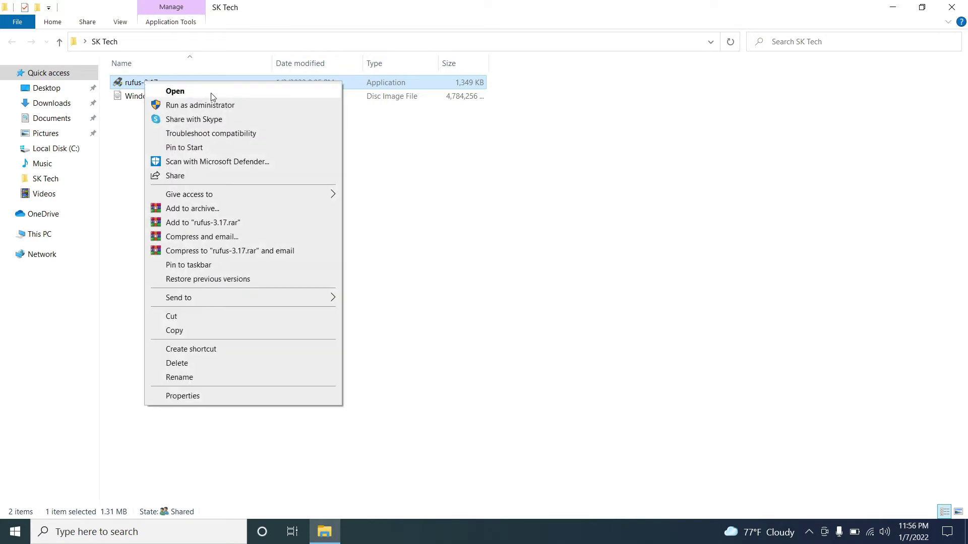
left_click(211, 91)
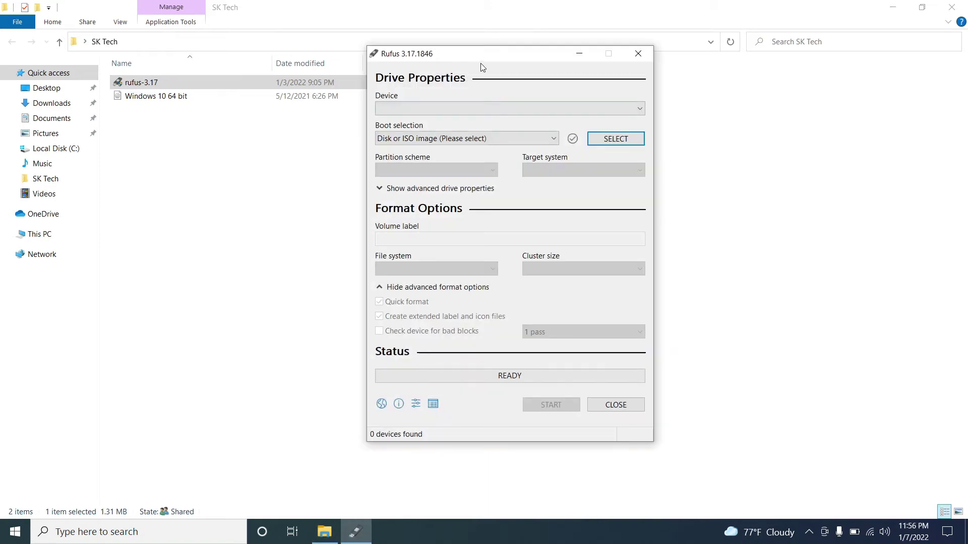
left_click_drag(485, 54, 465, 53)
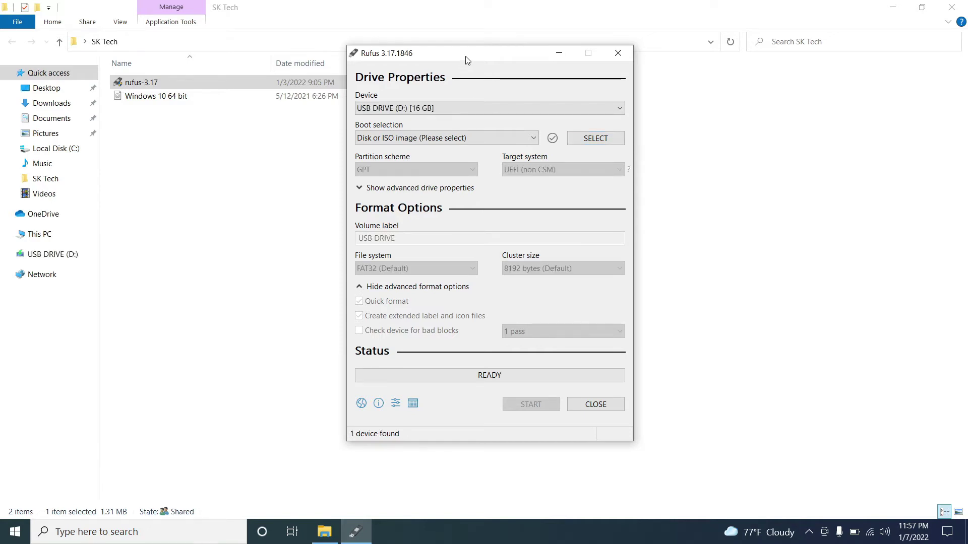
left_click_drag(468, 60, 429, 64)
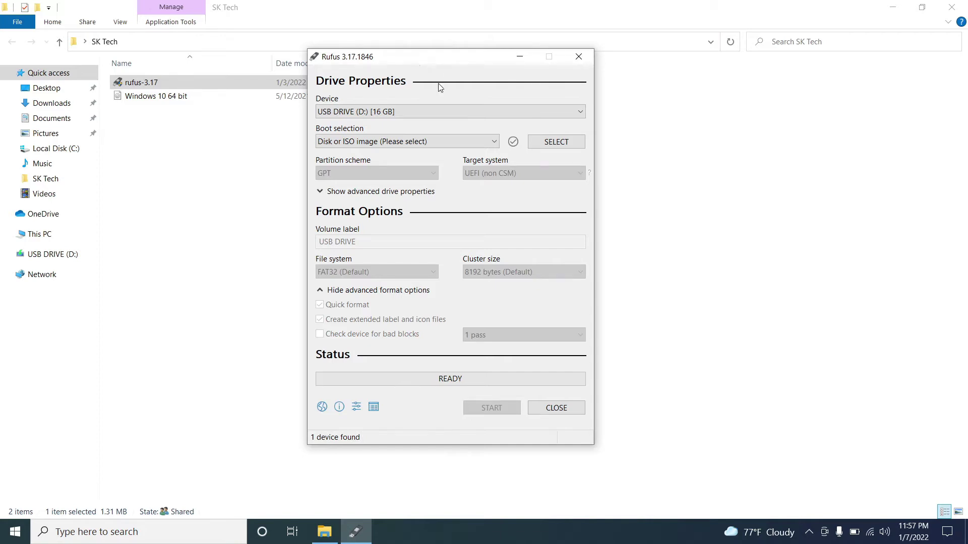
Load the Windows 10 64 bit ISO from the SK Tech folder as the boot image and choose the GPT partition scheme.
left_click(560, 145)
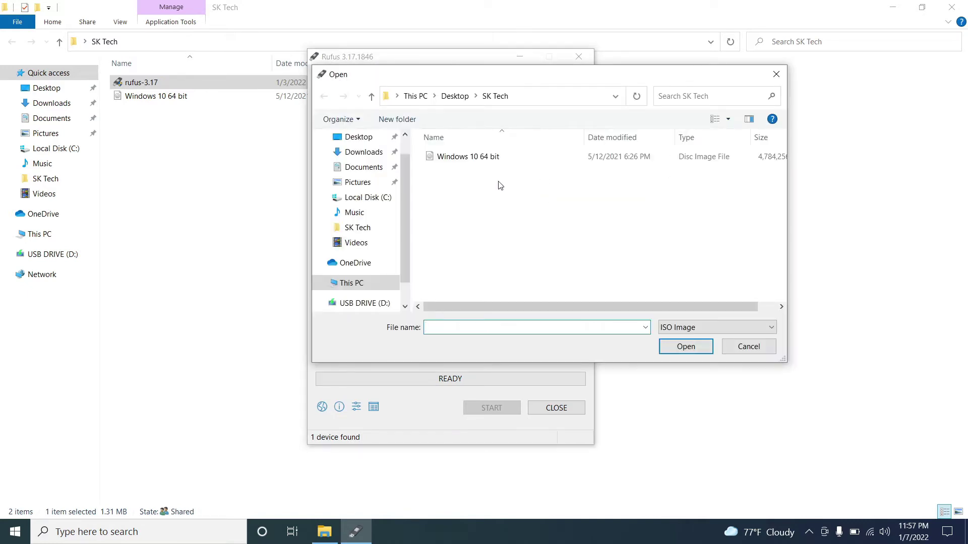
left_click_drag(528, 75, 404, 60)
left_click(337, 143)
left_click(561, 331)
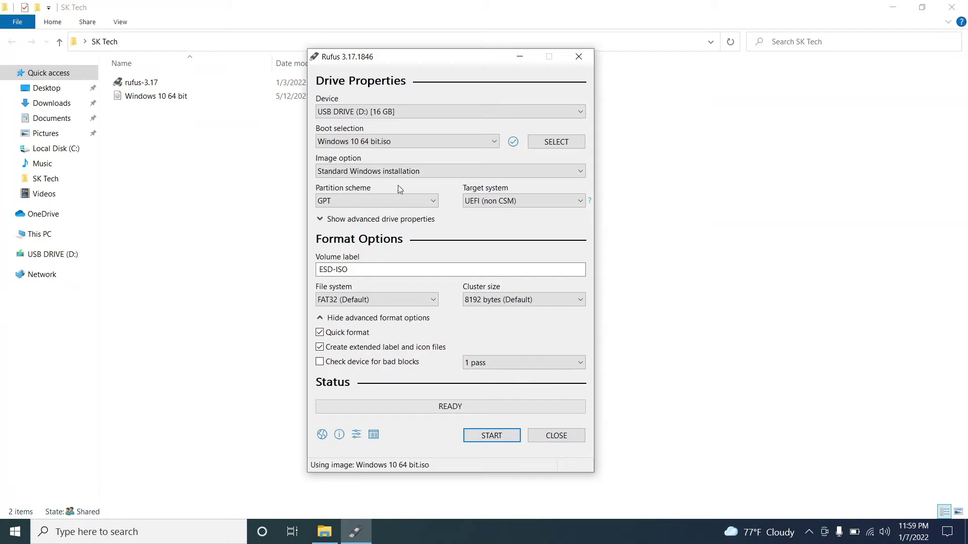
left_click(356, 202)
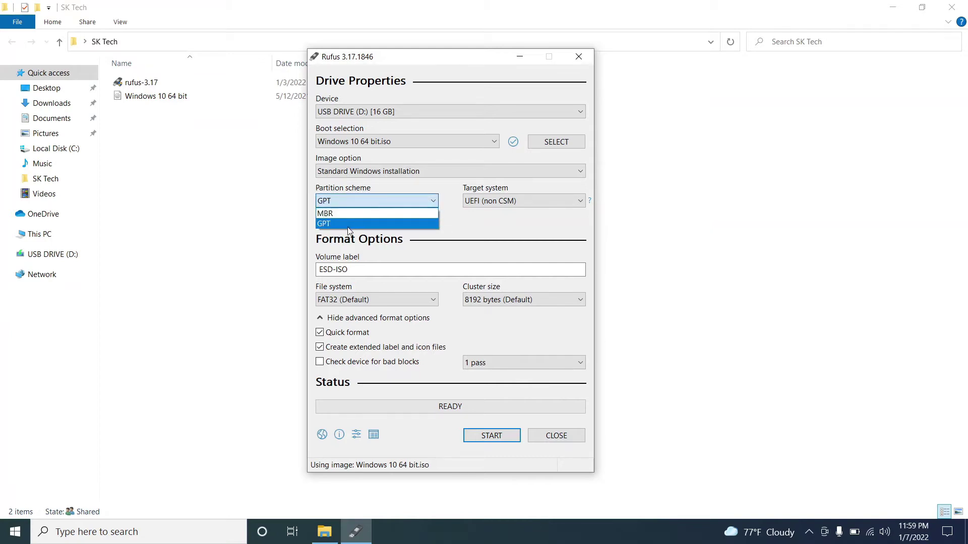
left_click(345, 227)
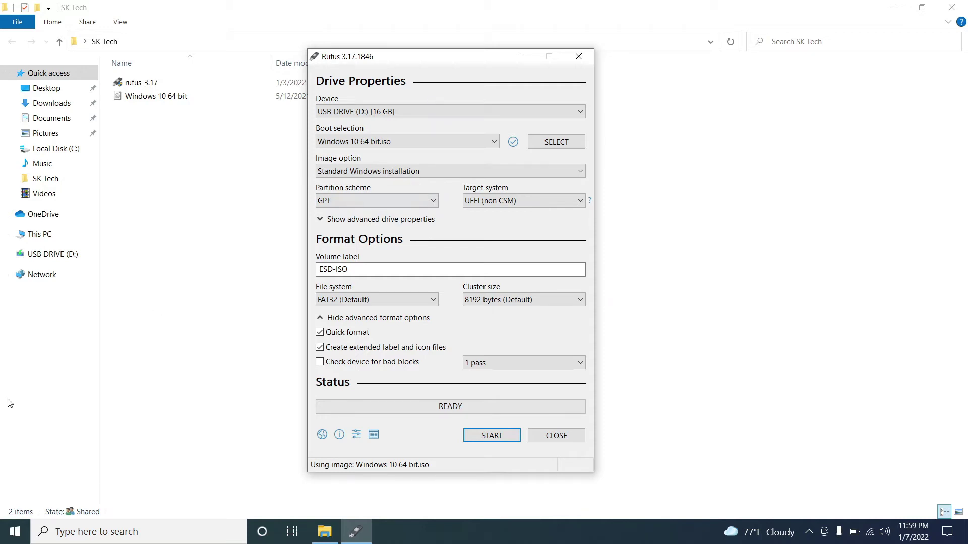
Search Windows for "drive man", open Create and format hard disk partitions, and maximize Disk Management.
left_click(15, 532)
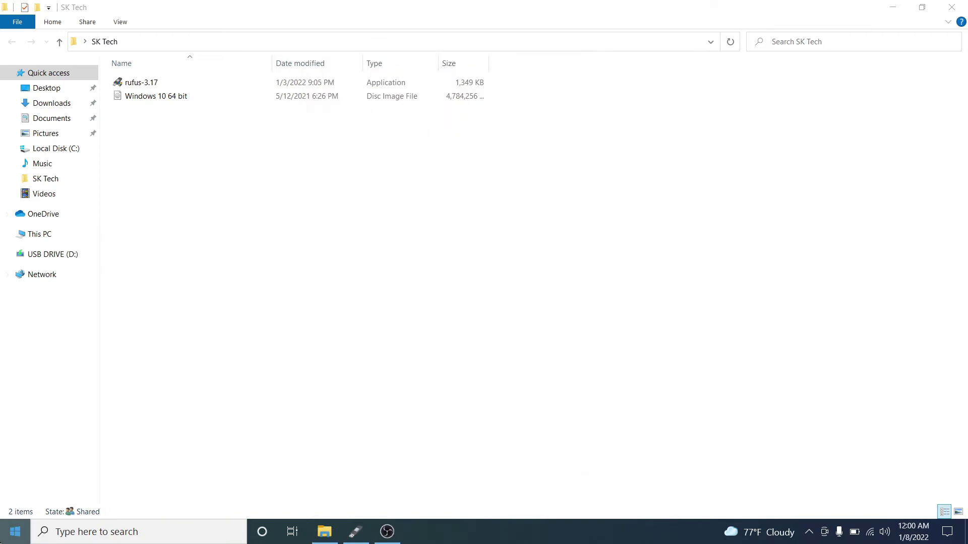
key("super")
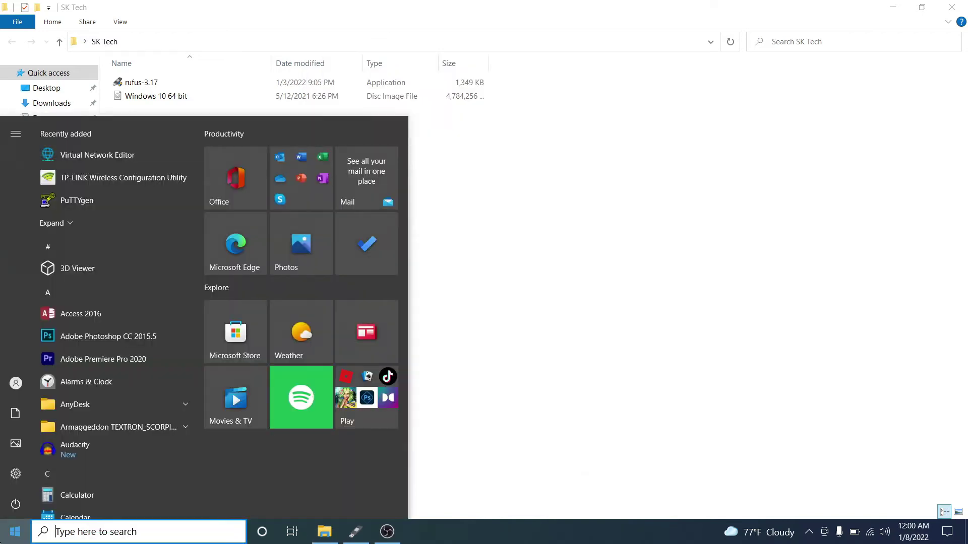
type("drive")
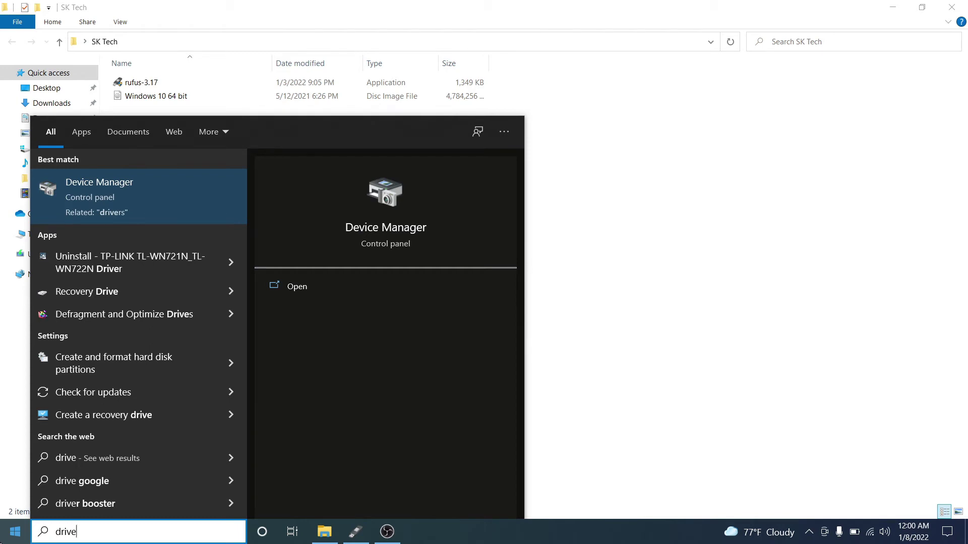
type(" man")
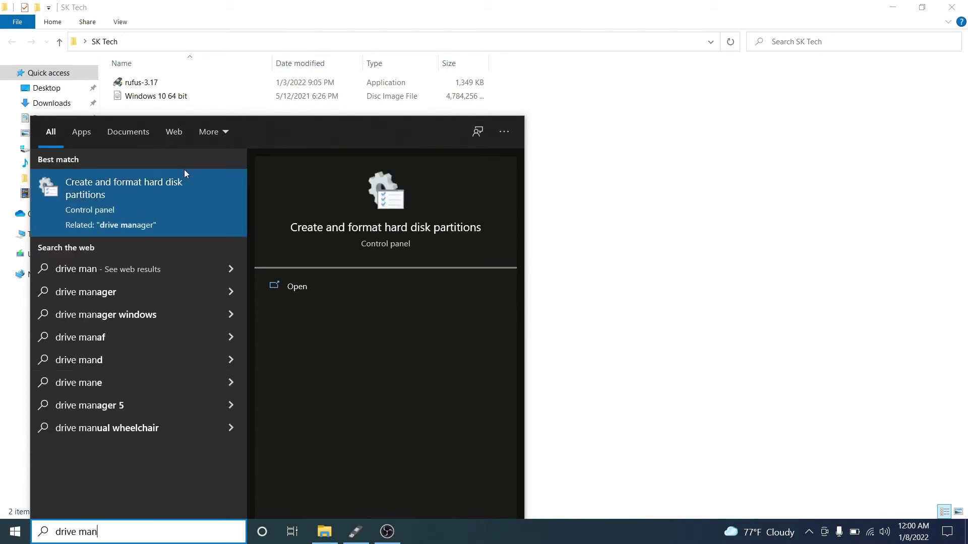
left_click(134, 191)
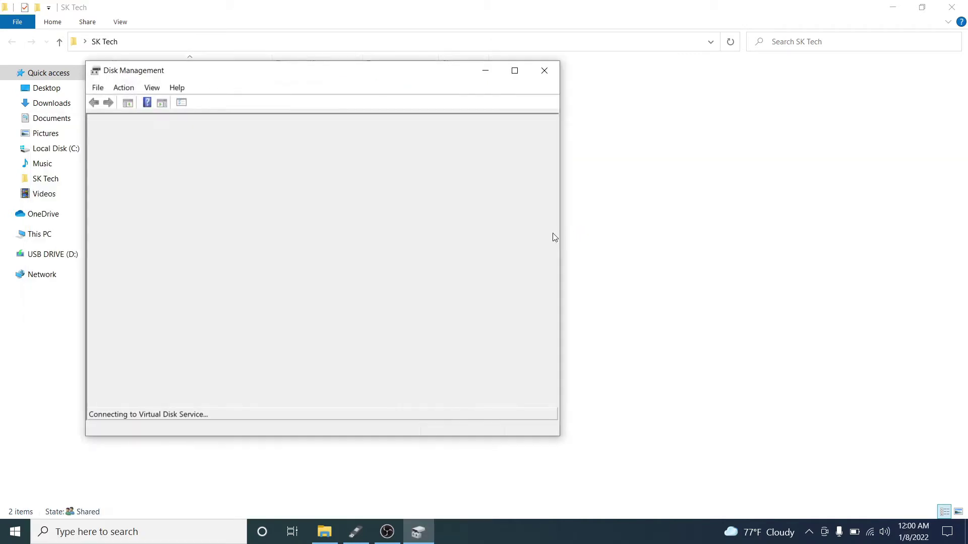
double_click(324, 71)
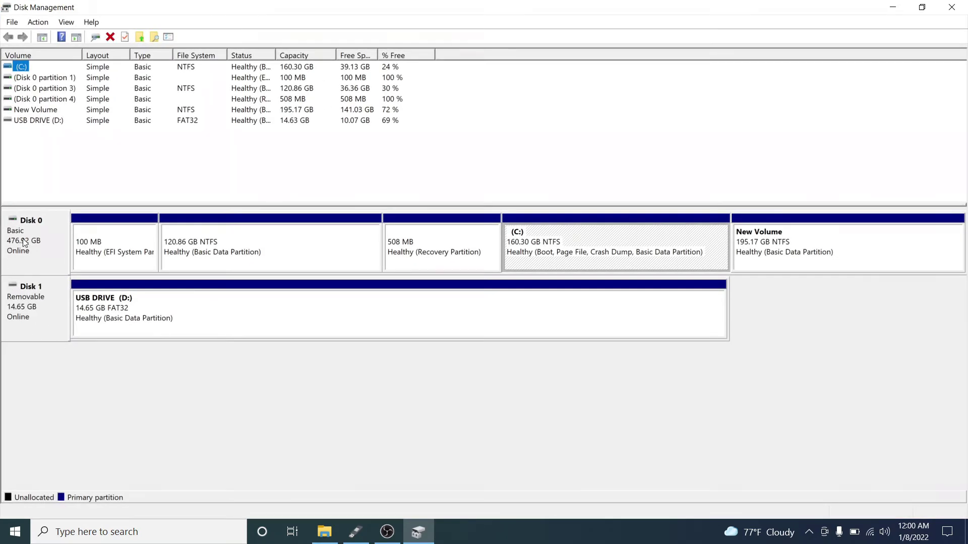
Check the partition style of Disk 0 in the volume information of its properties, then close them without changes.
left_click(38, 307)
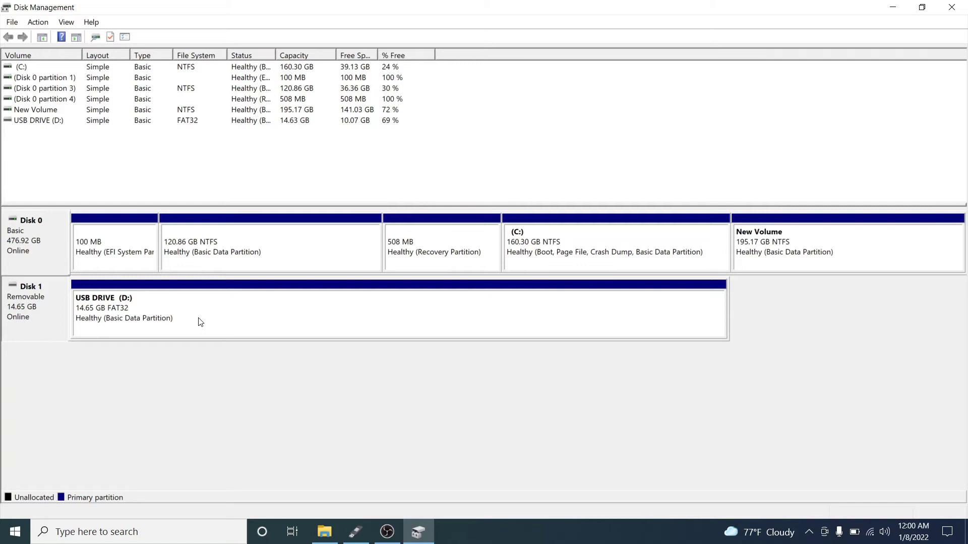
left_click(36, 257)
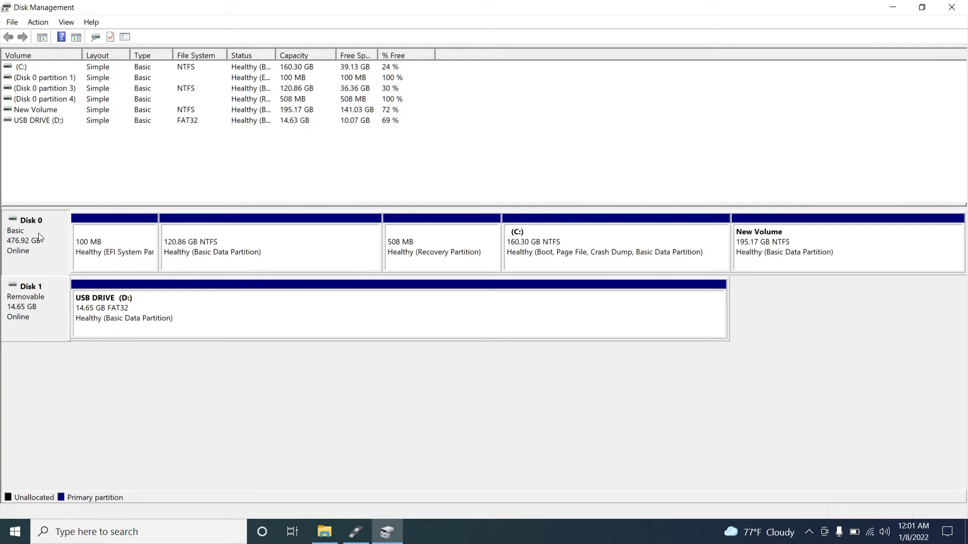
right_click(39, 234)
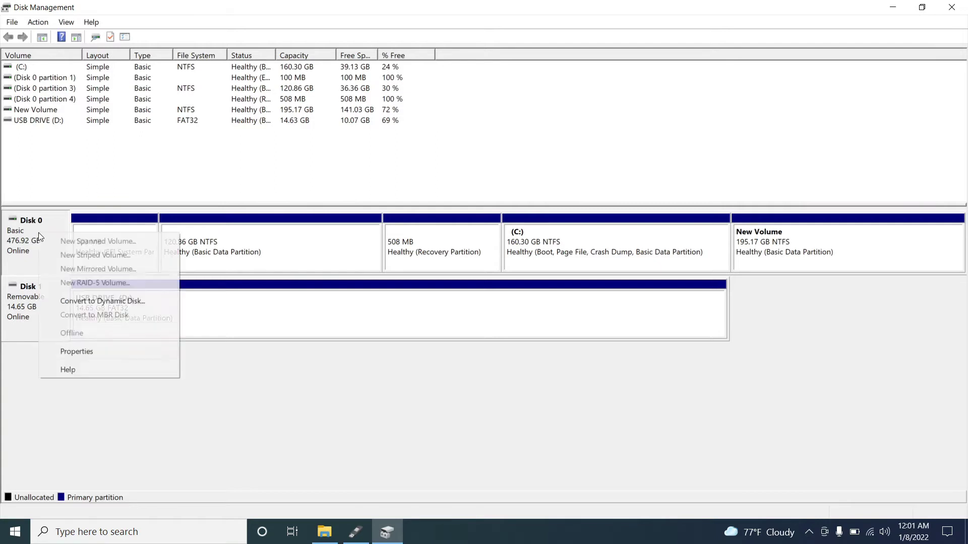
left_click(84, 349)
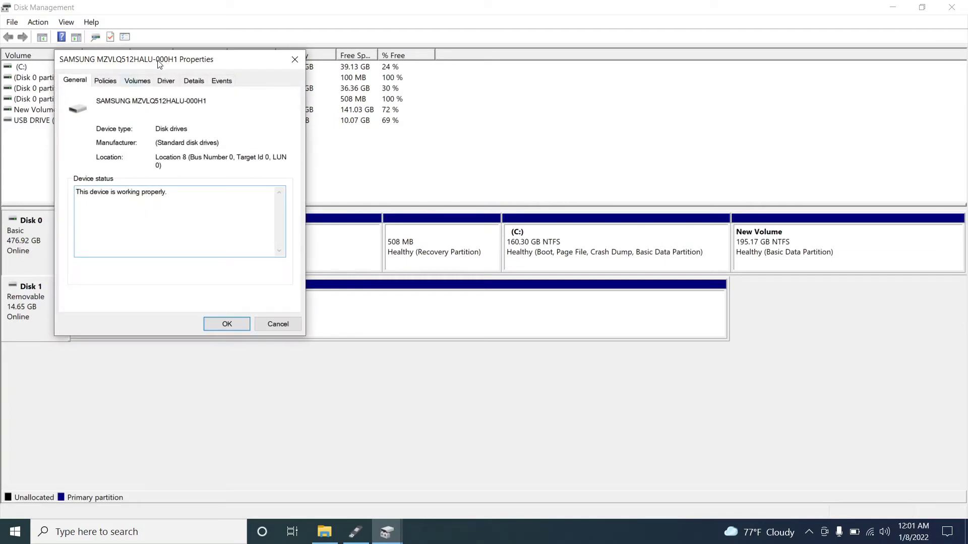
left_click_drag(160, 63, 212, 91)
left_click(346, 87)
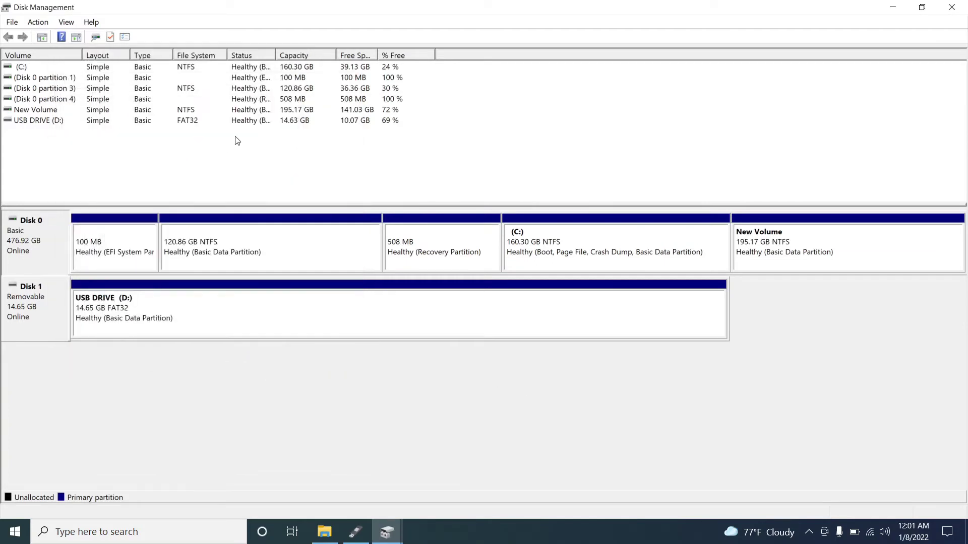
right_click(41, 236)
left_click(83, 359)
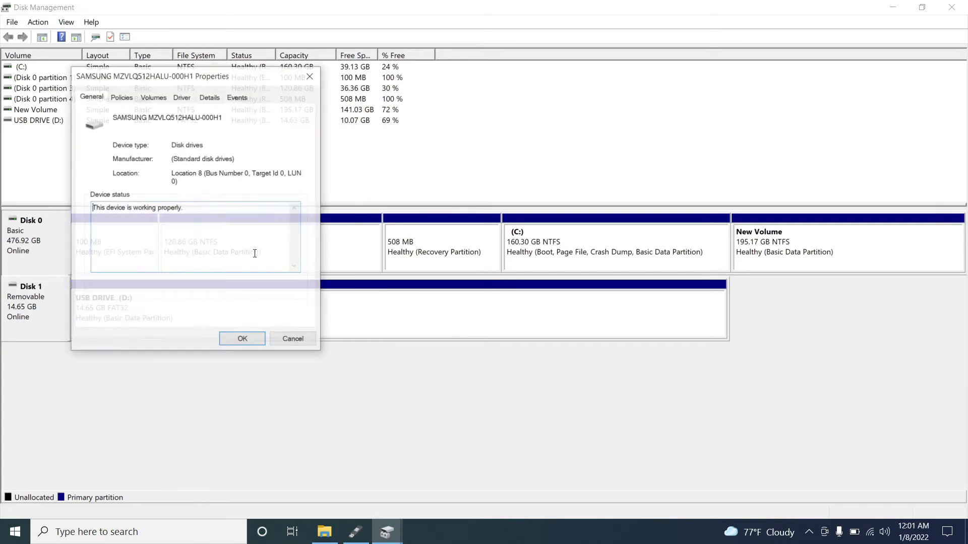
left_click(154, 97)
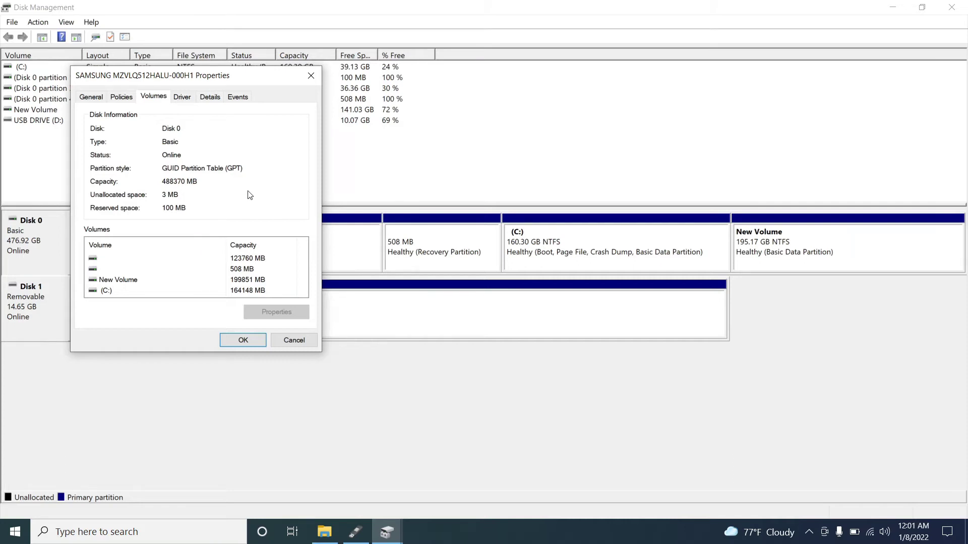
left_click(295, 340)
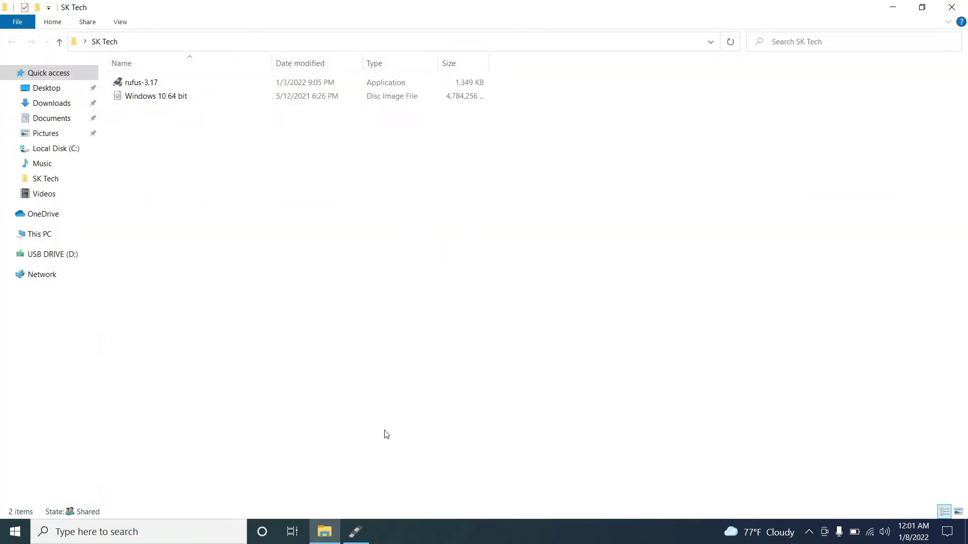
Return to Rufus and set the volume label to "Windows 10".
left_click(356, 532)
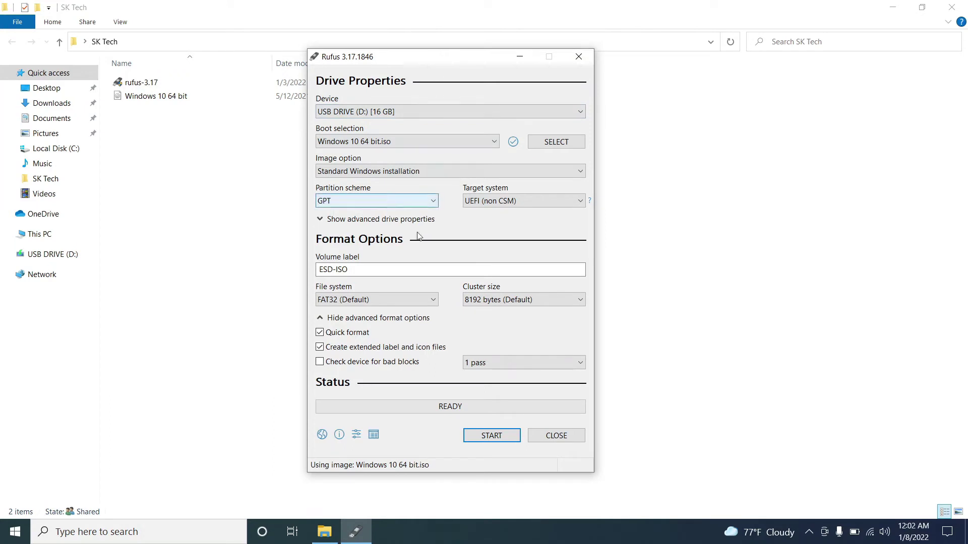
left_click(385, 269)
key("ctrl+a")
type("Wim")
double_click(347, 268)
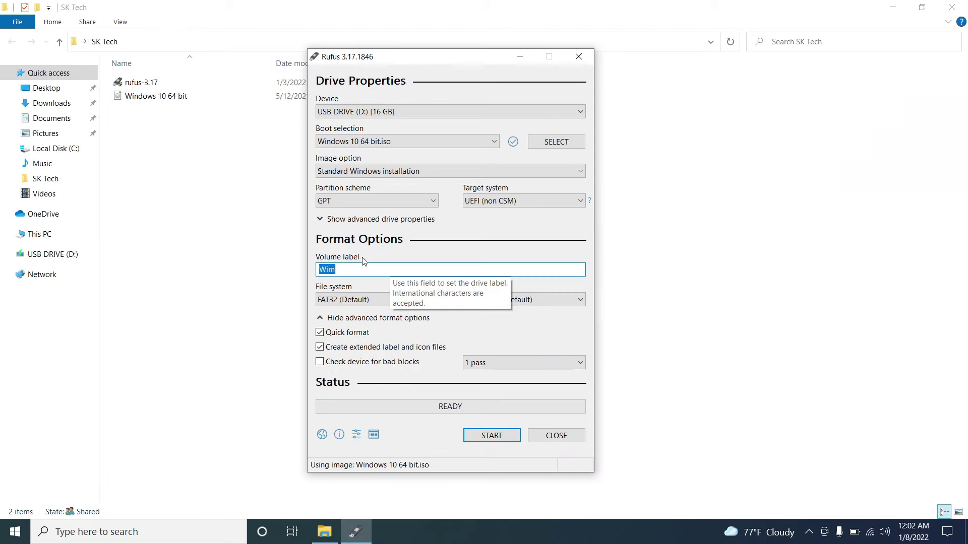
type("Wi")
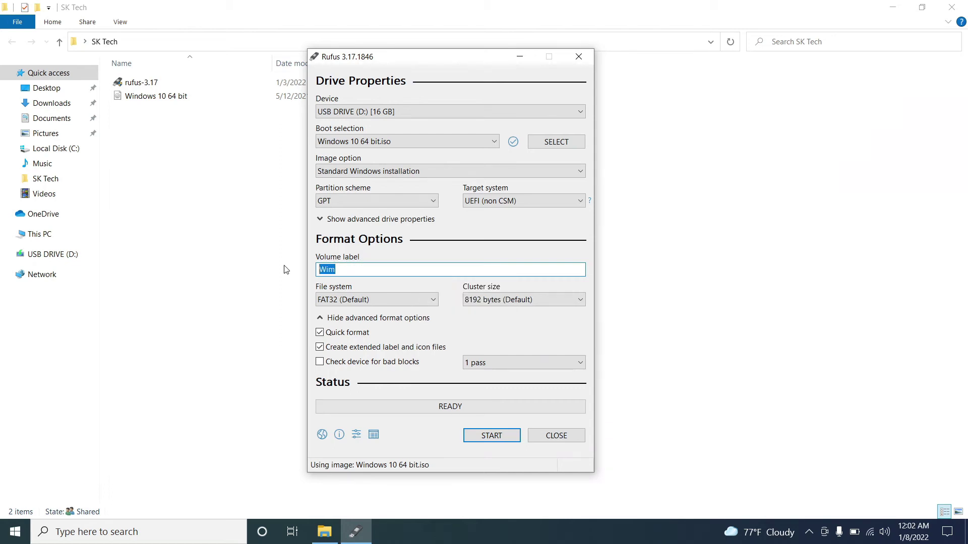
type("ndows 10")
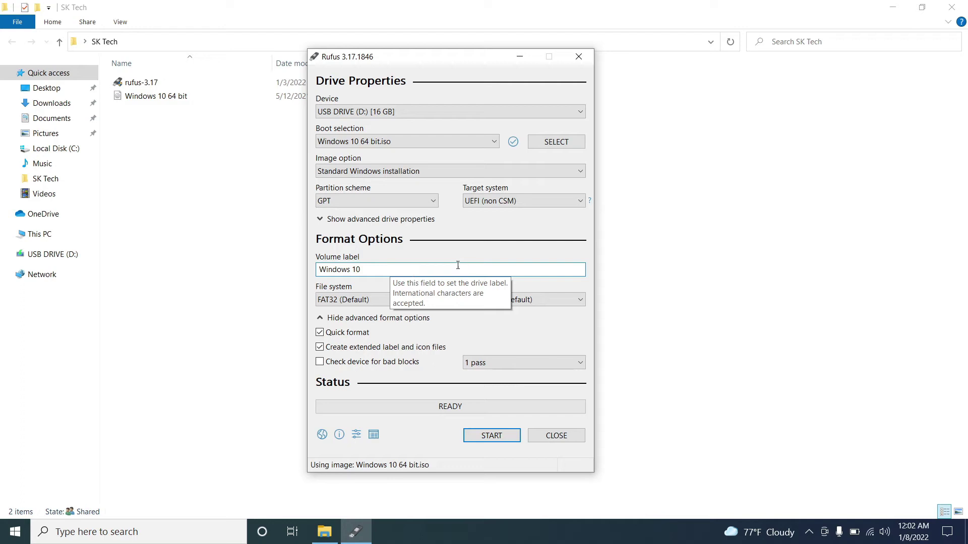
Start writing the bootable USB drive and accept that all data on USB DRIVE (D:) gets erased.
left_click(492, 436)
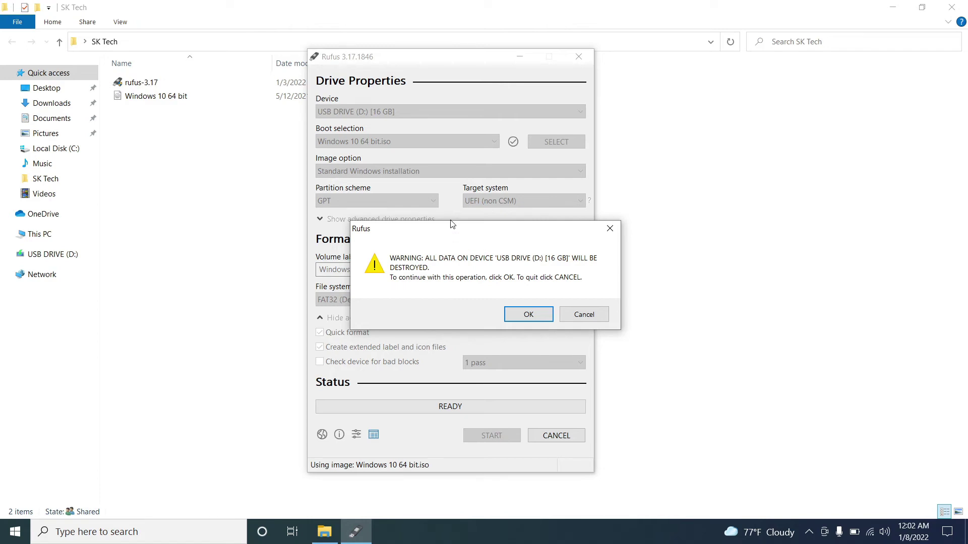
left_click_drag(462, 229, 436, 220)
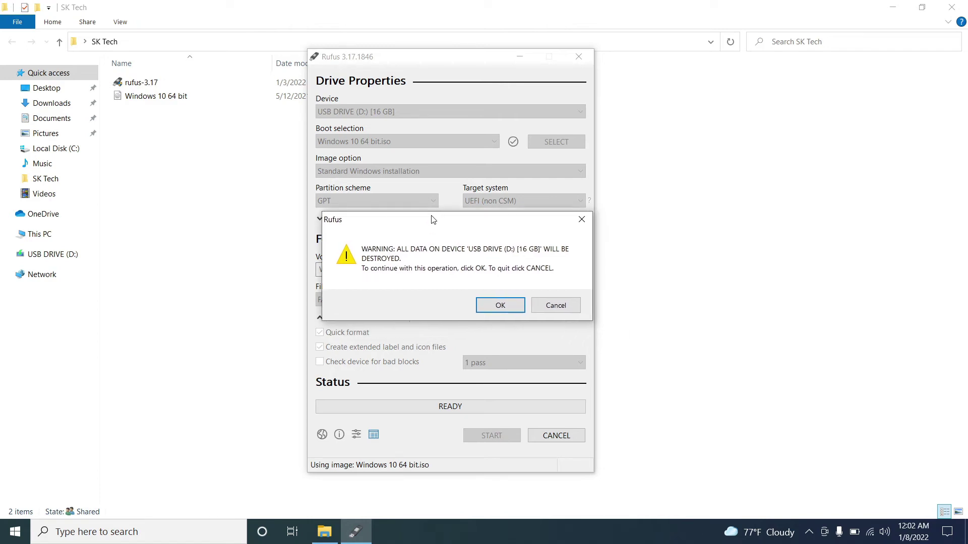
left_click(500, 306)
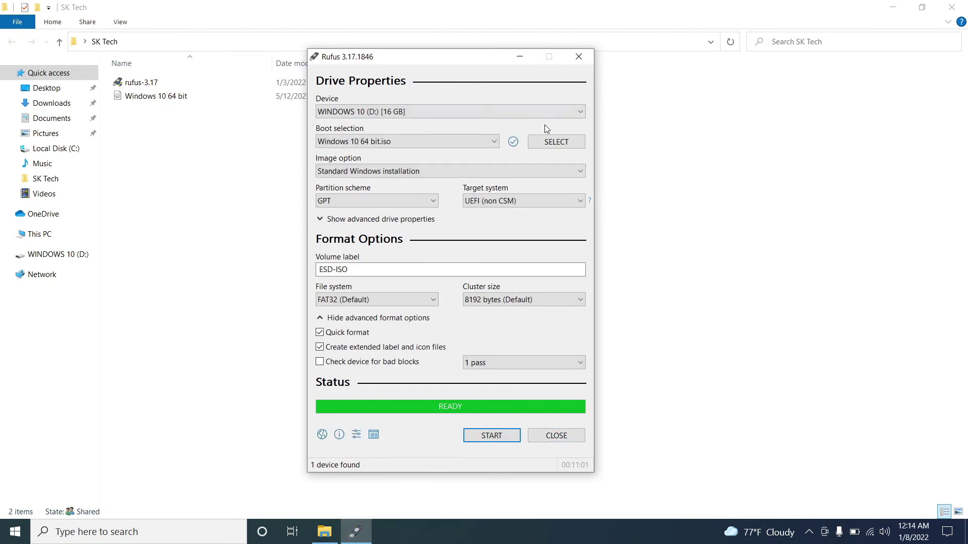
Close Rufus and safely eject the DataTraveler 2.0 USB drive.
left_click(558, 438)
left_click(810, 532)
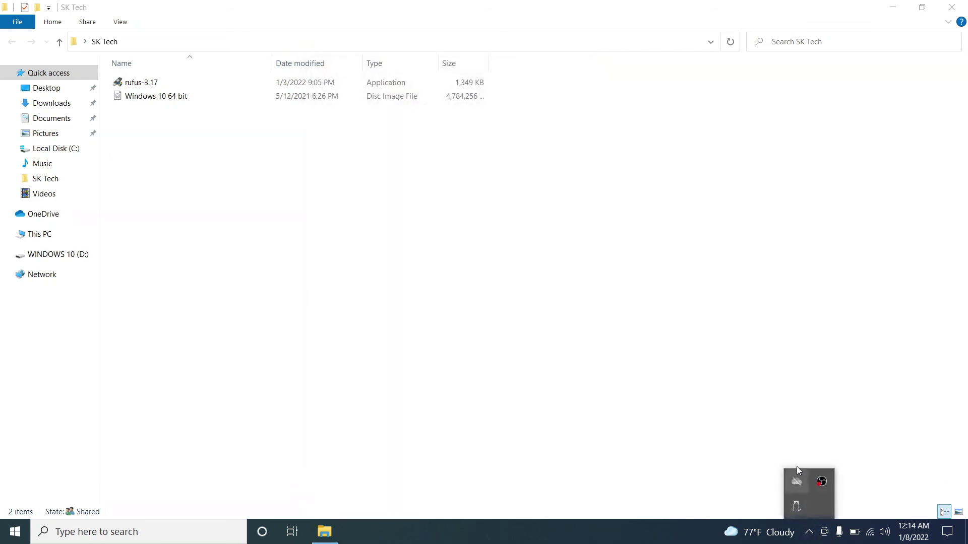
left_click(797, 506)
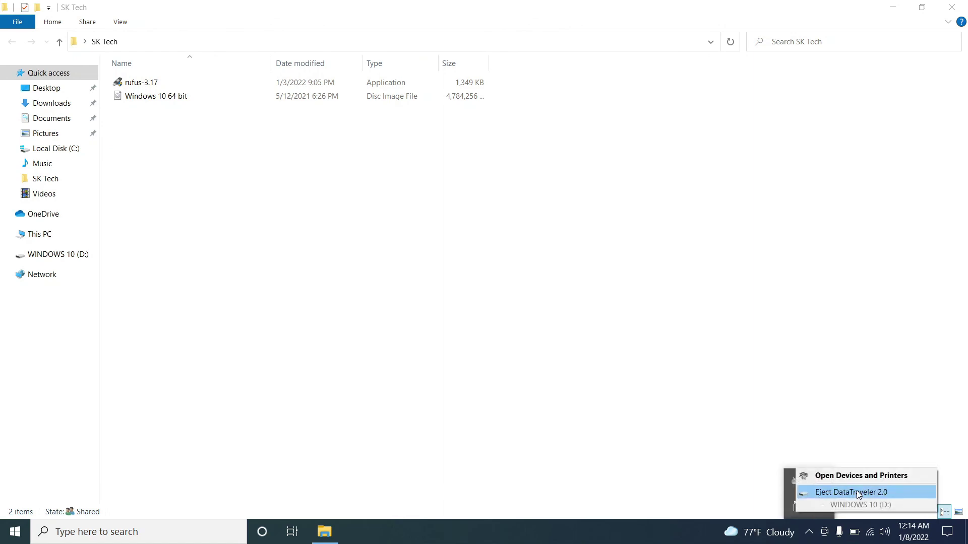
left_click(858, 494)
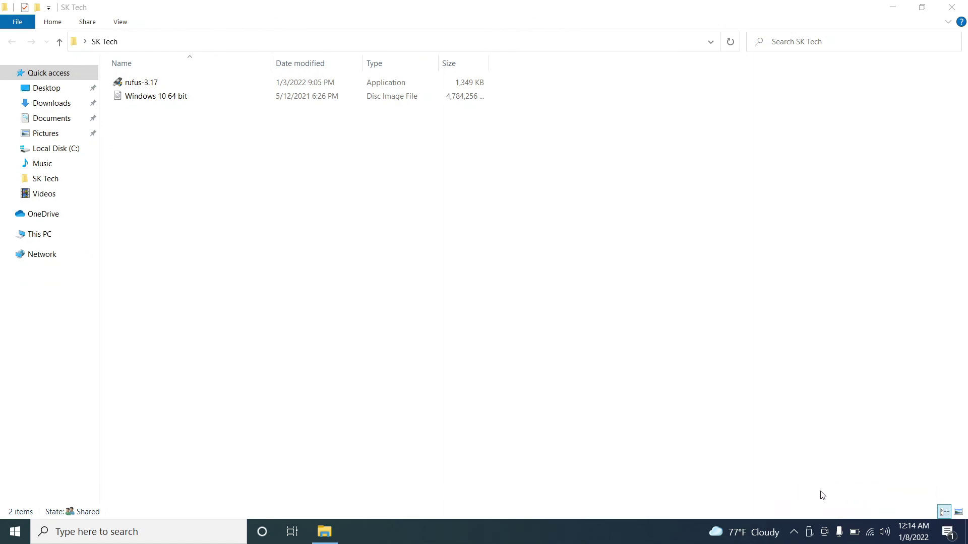